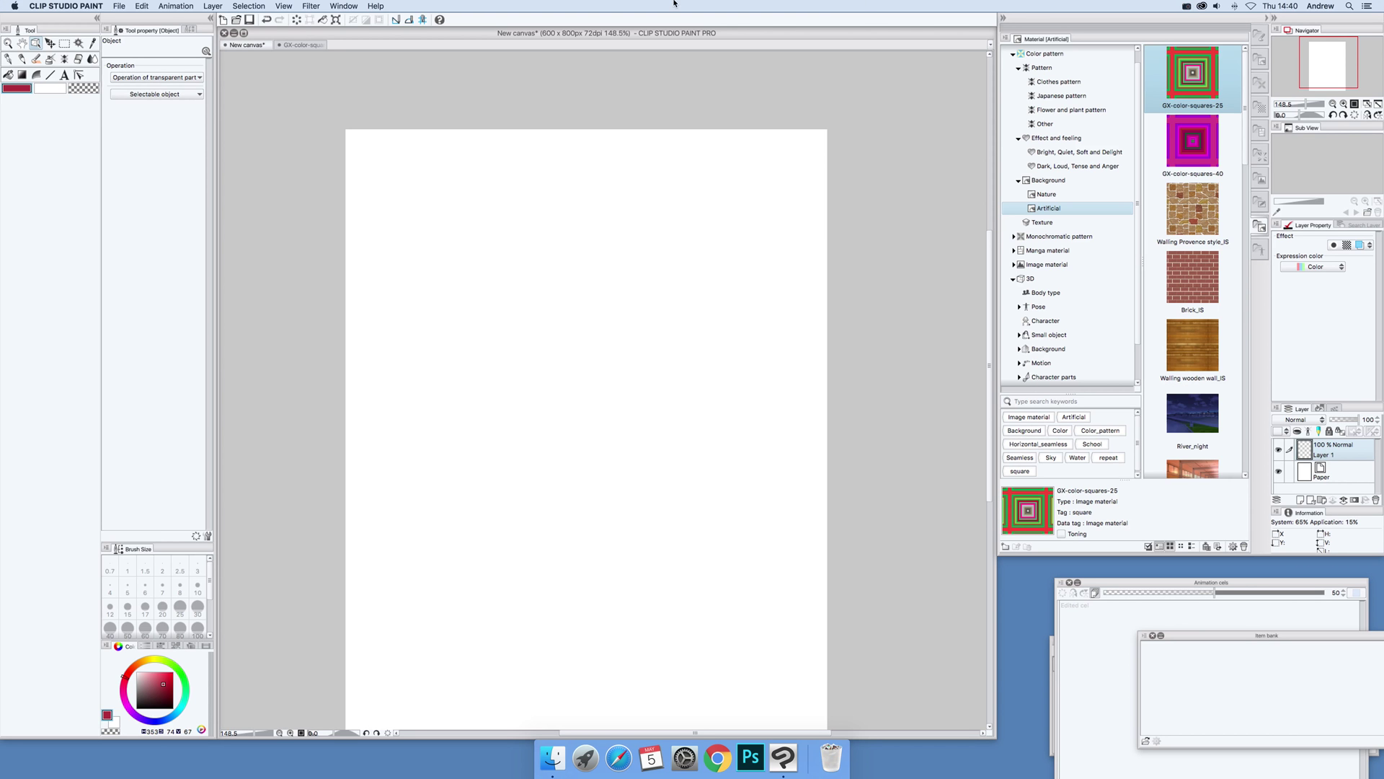
Open GX-color-squares-27.png from the PNG folder as its own canvas.
left_click(123, 6)
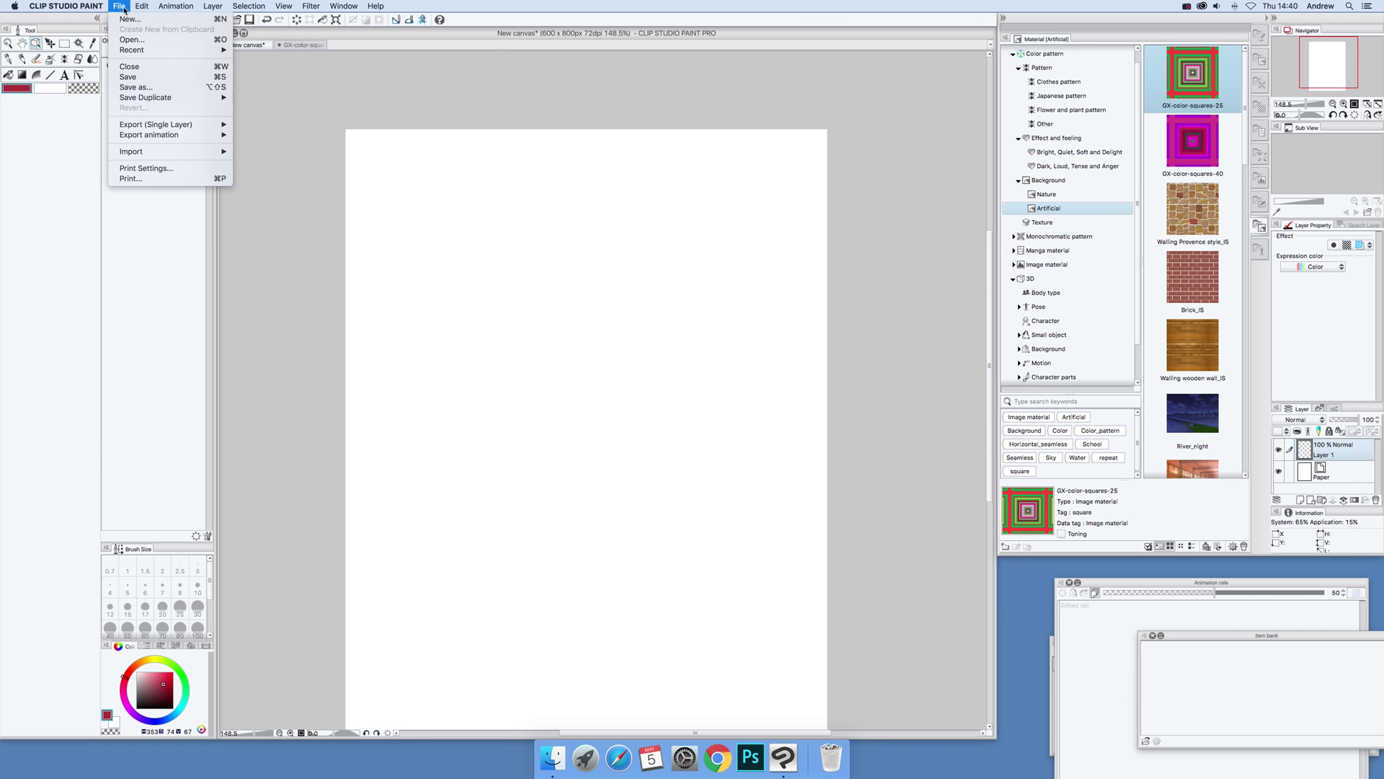
left_click(128, 40)
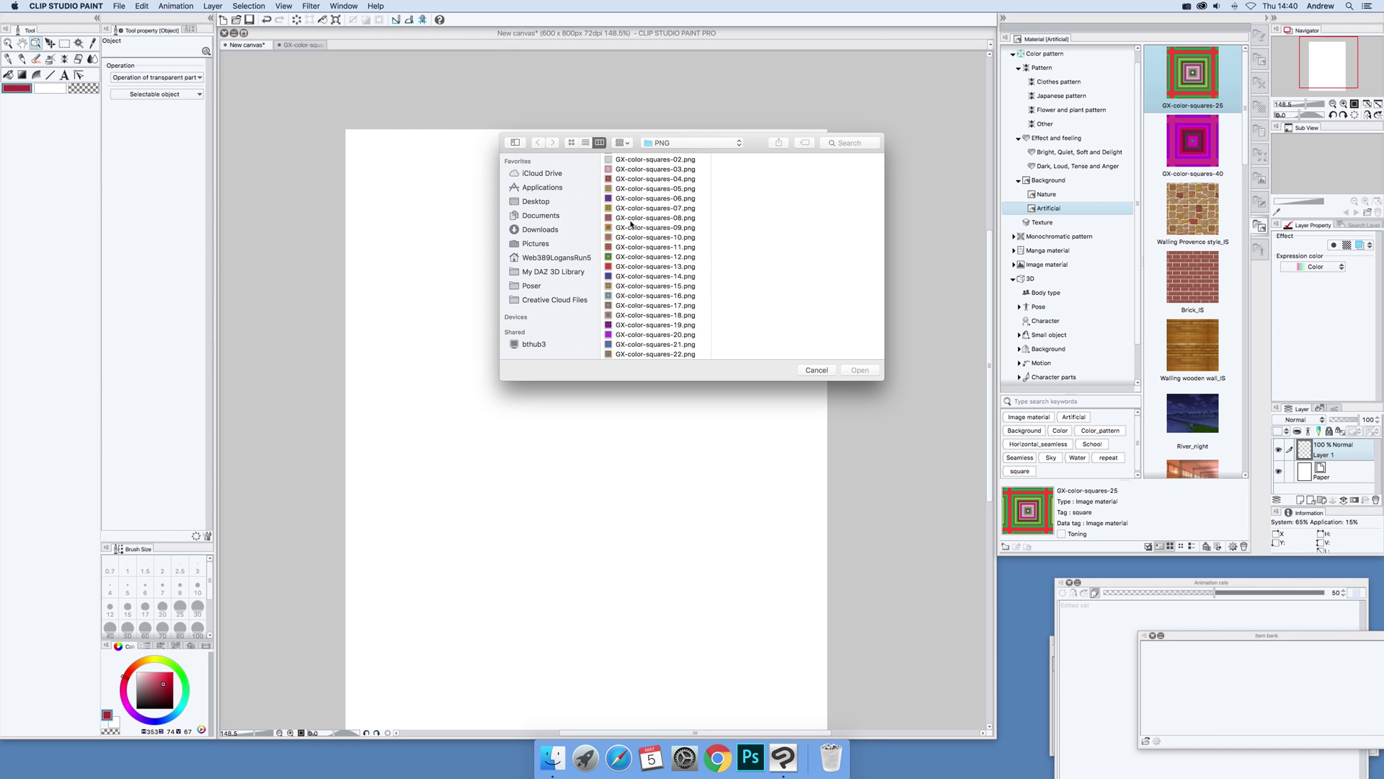
left_click(646, 325)
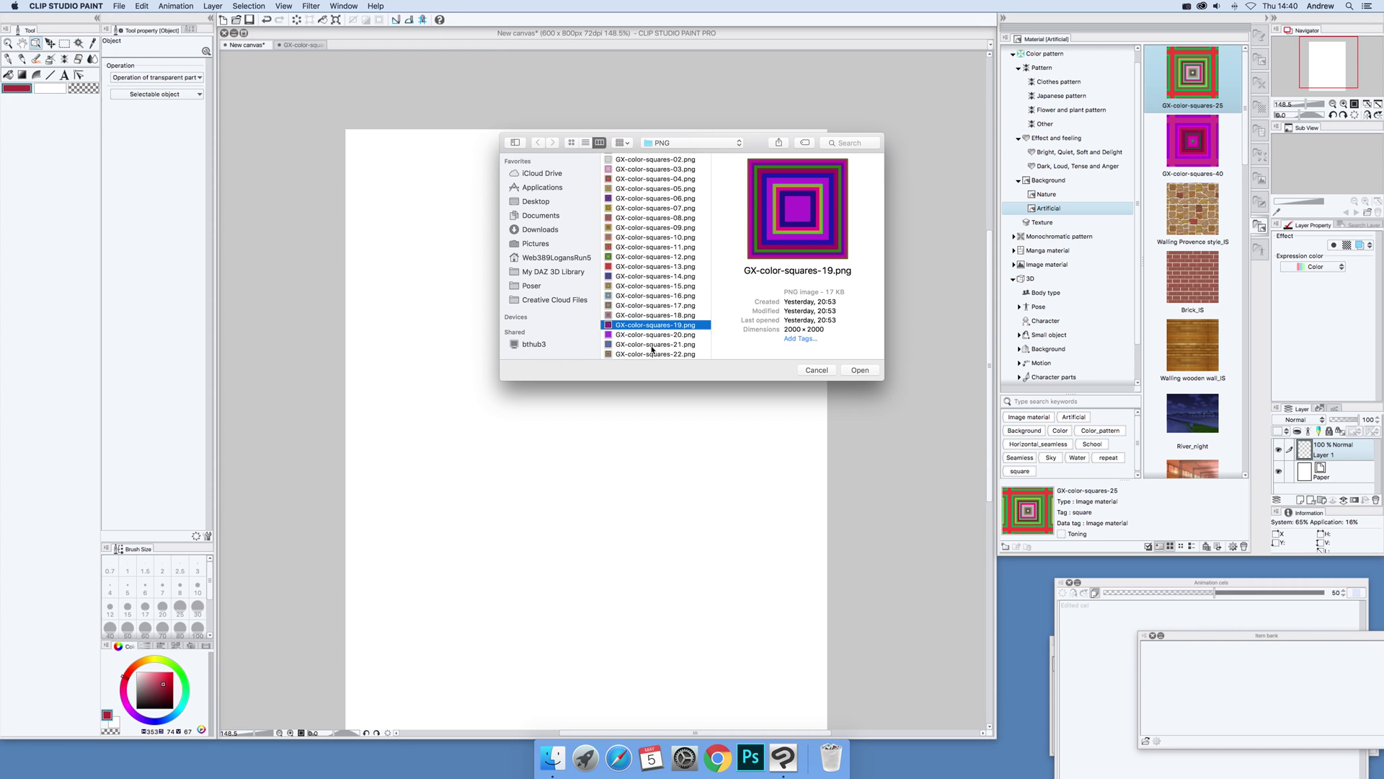
scroll(649, 329, "down", 3)
left_click(655, 325)
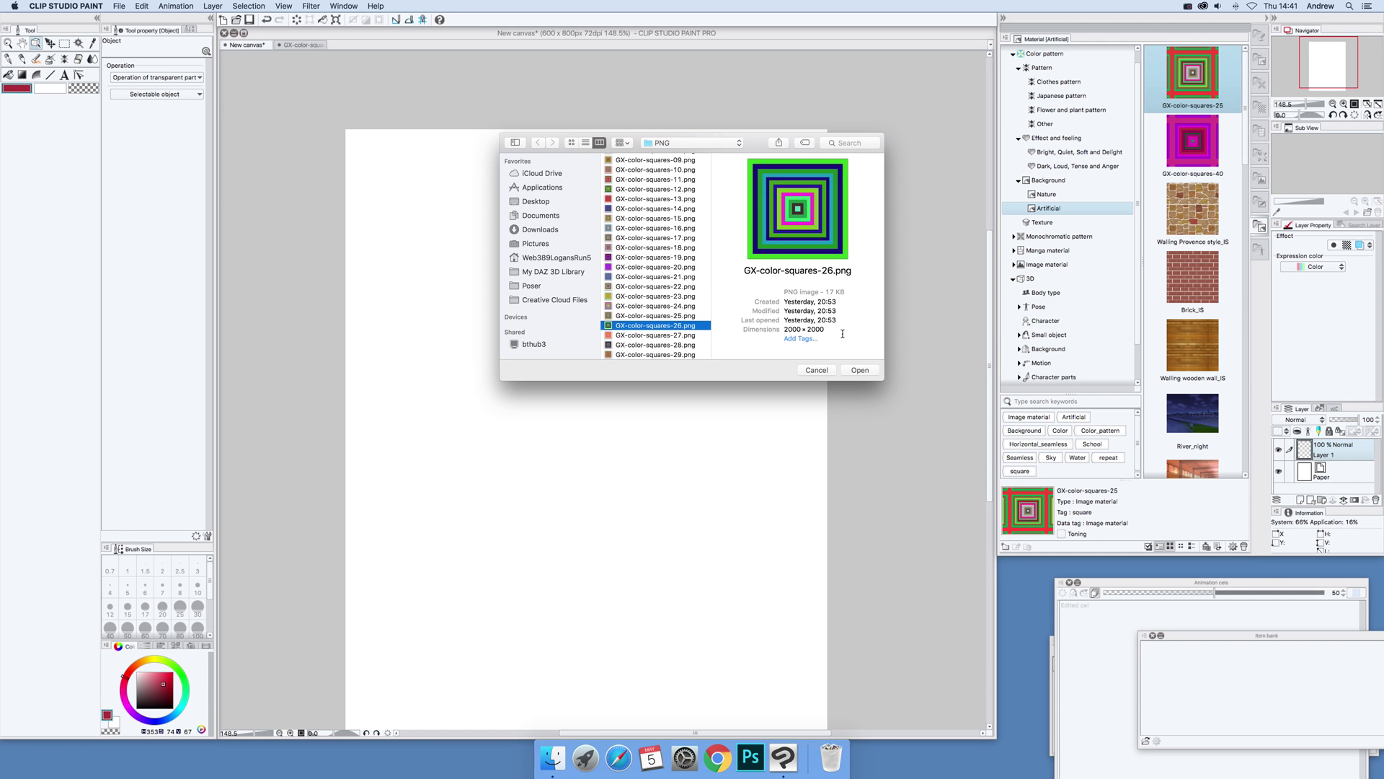
left_click(678, 287)
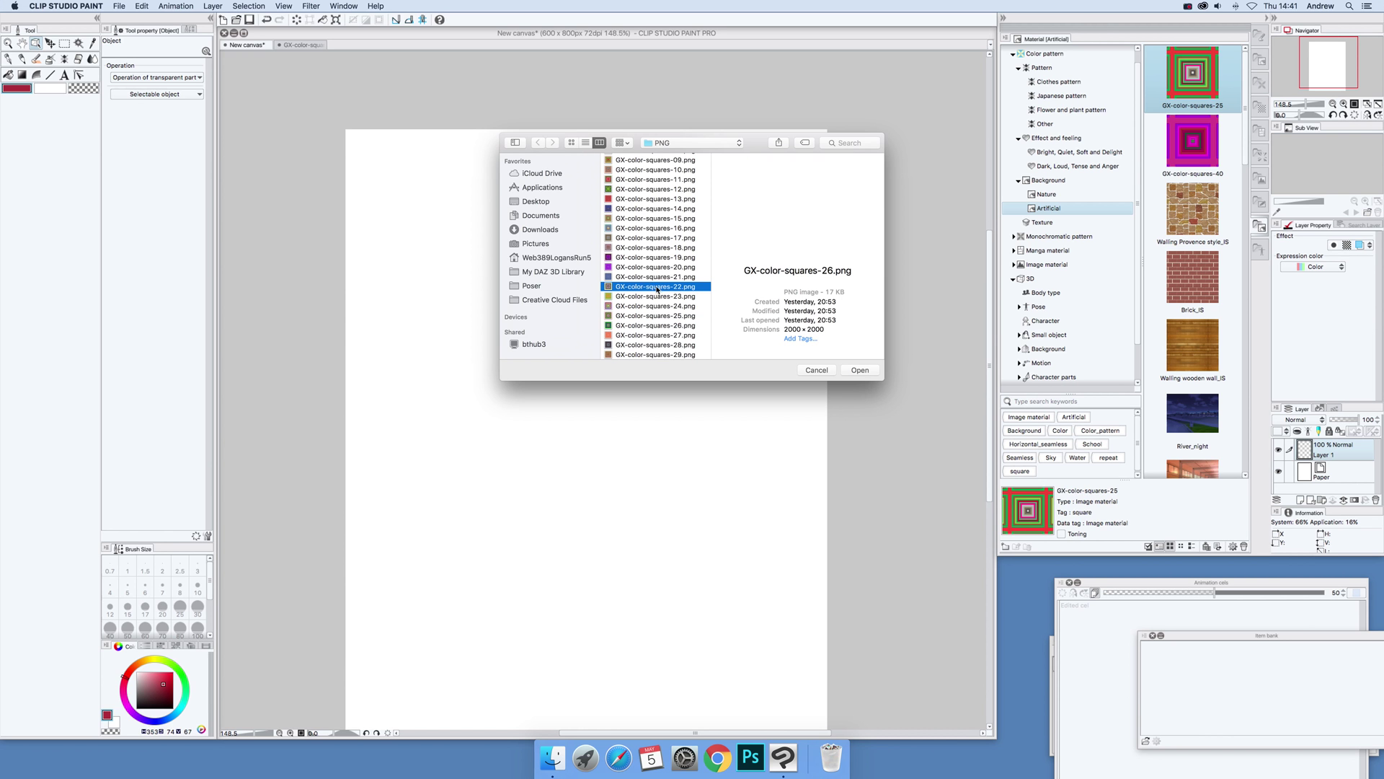
key("Down")
key("Down")
key("Down")
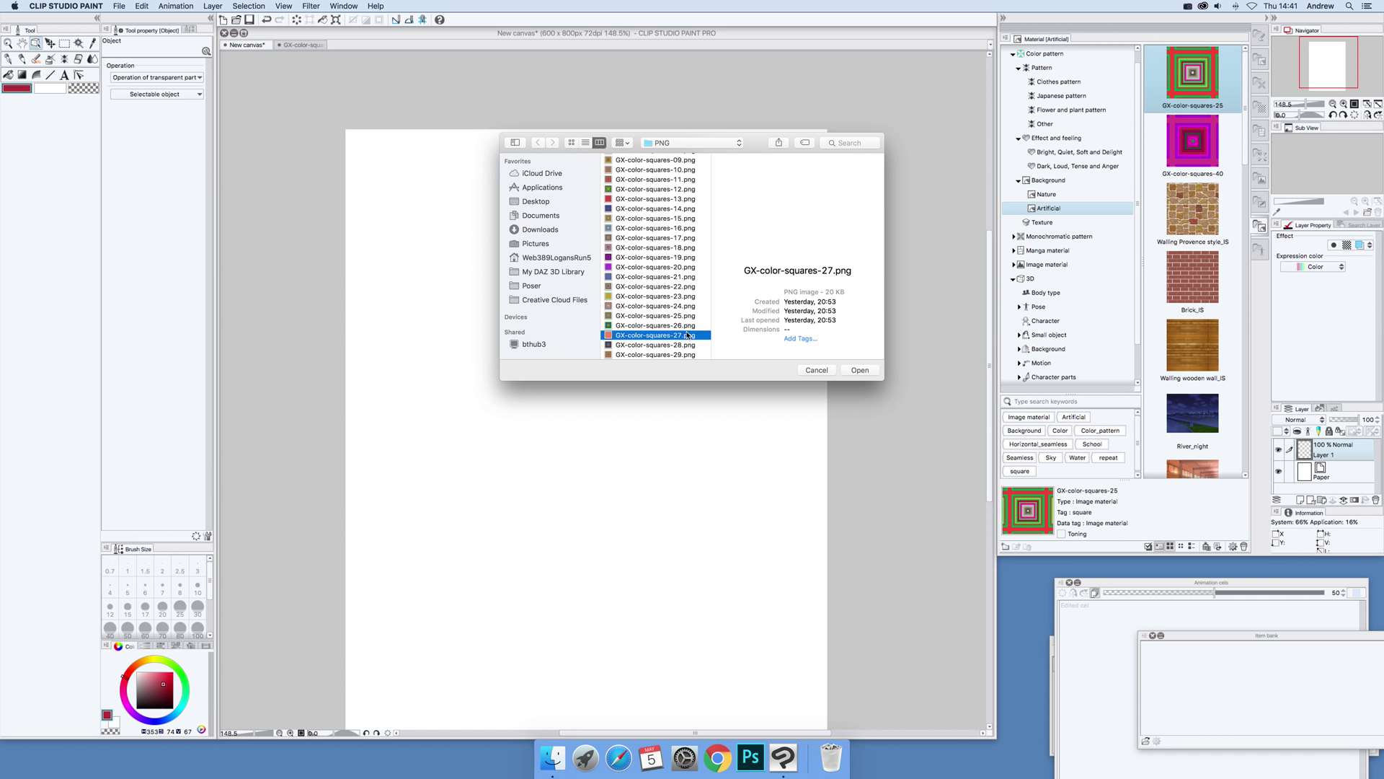
left_click(860, 370)
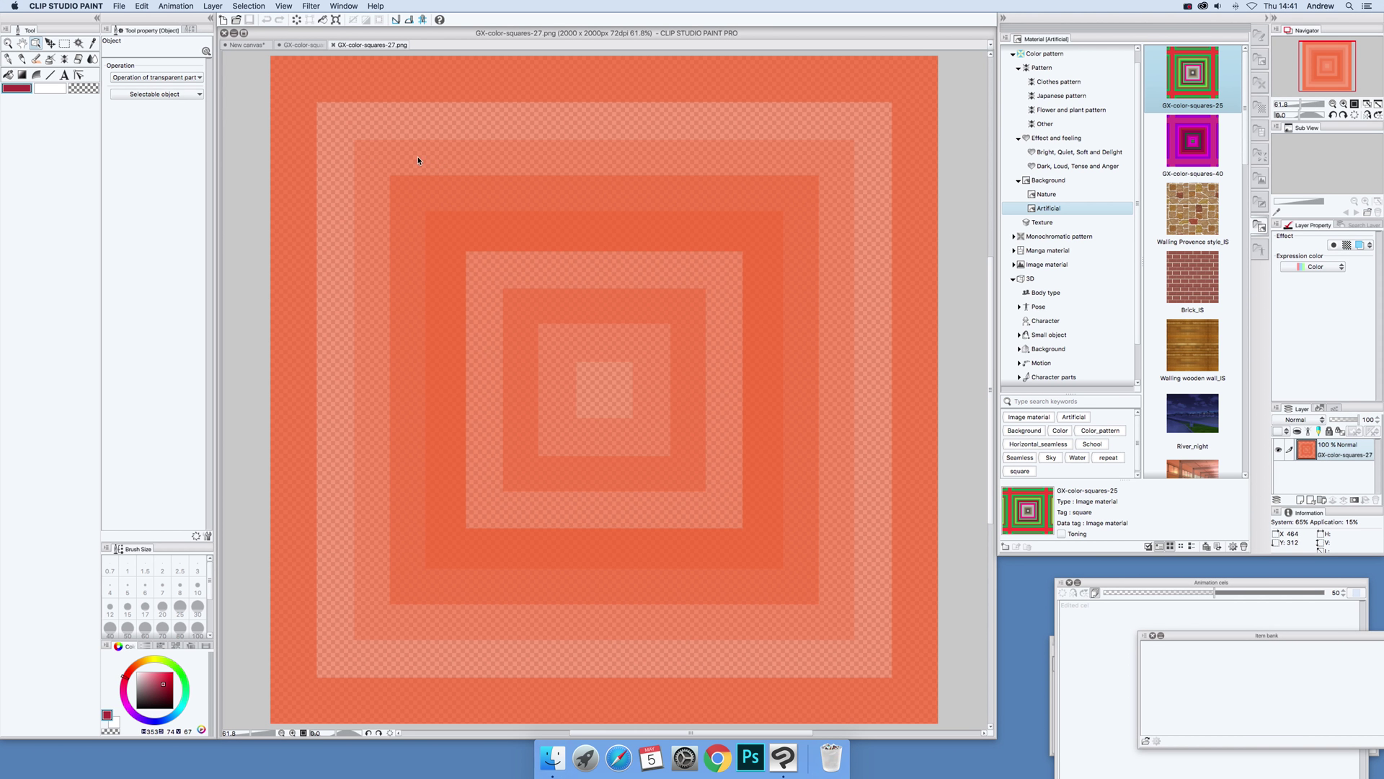
Start Edit > Register Image as Material for the orange squares image.
left_click(142, 7)
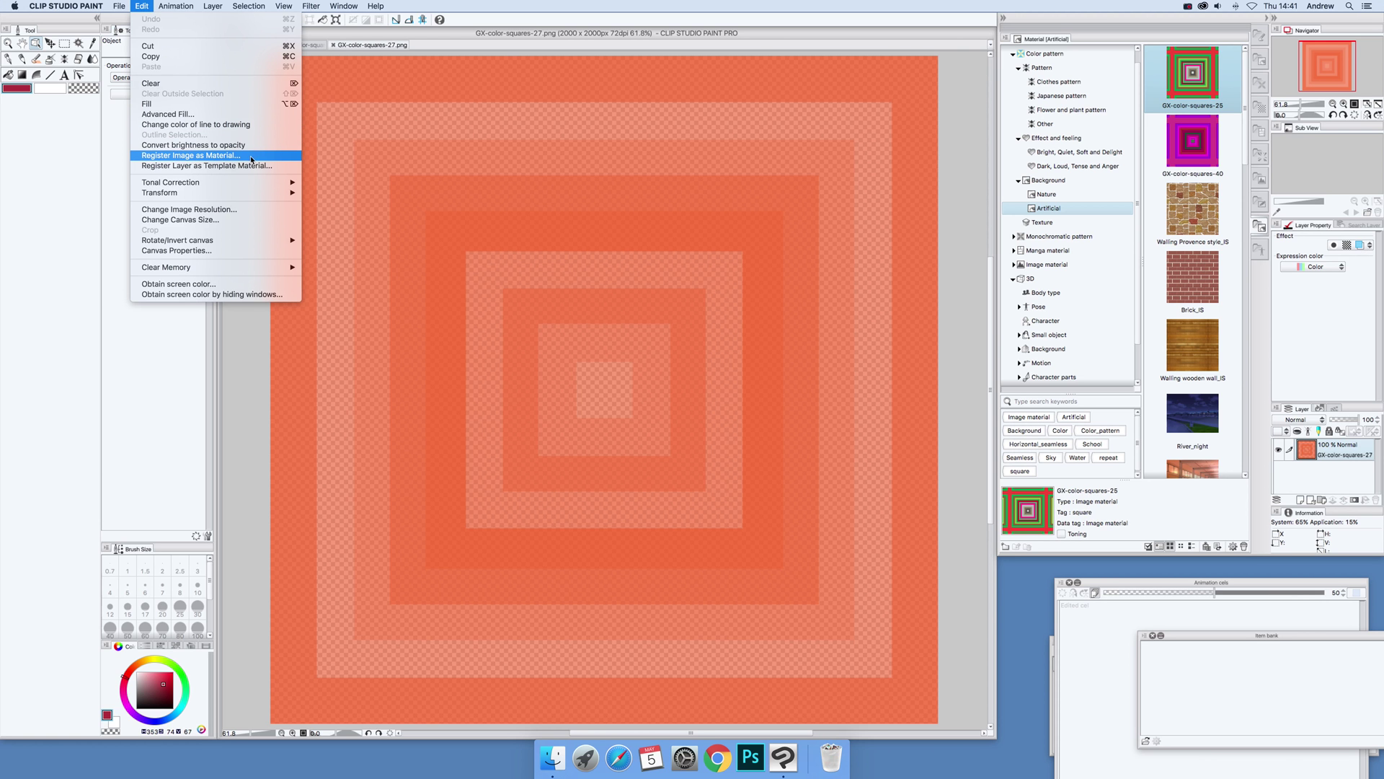
left_click(215, 158)
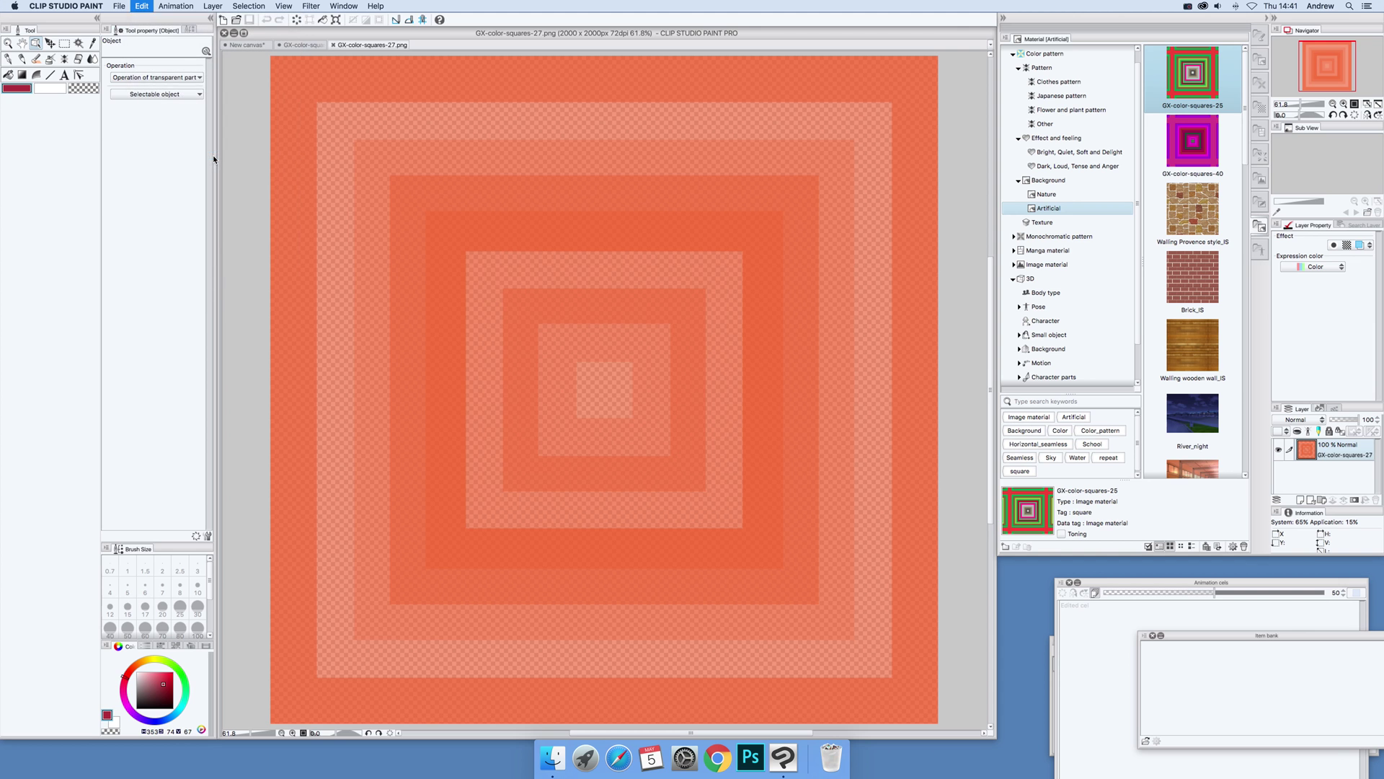
Enable scaling and tiling for the material, keeping the current scaling behaviour.
left_click_drag(551, 268, 657, 252)
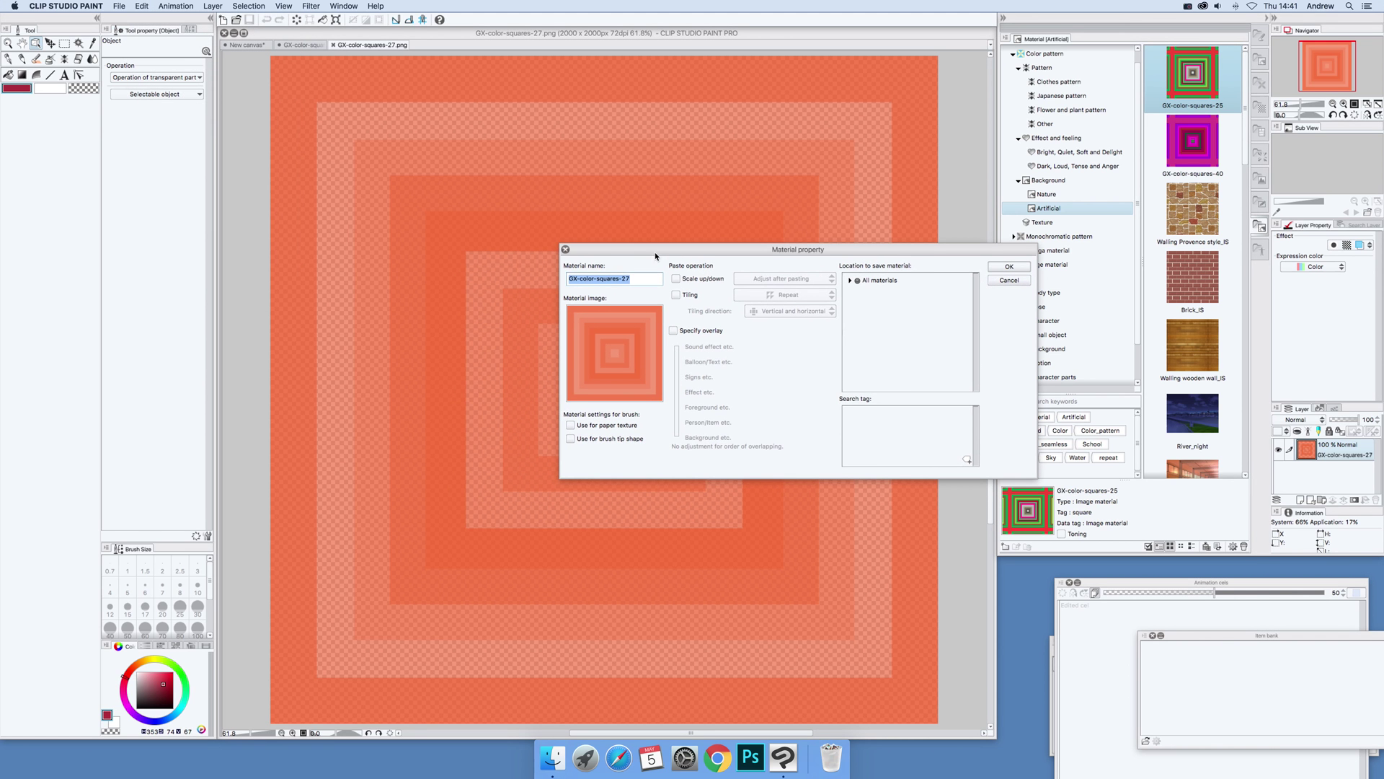
left_click(677, 279)
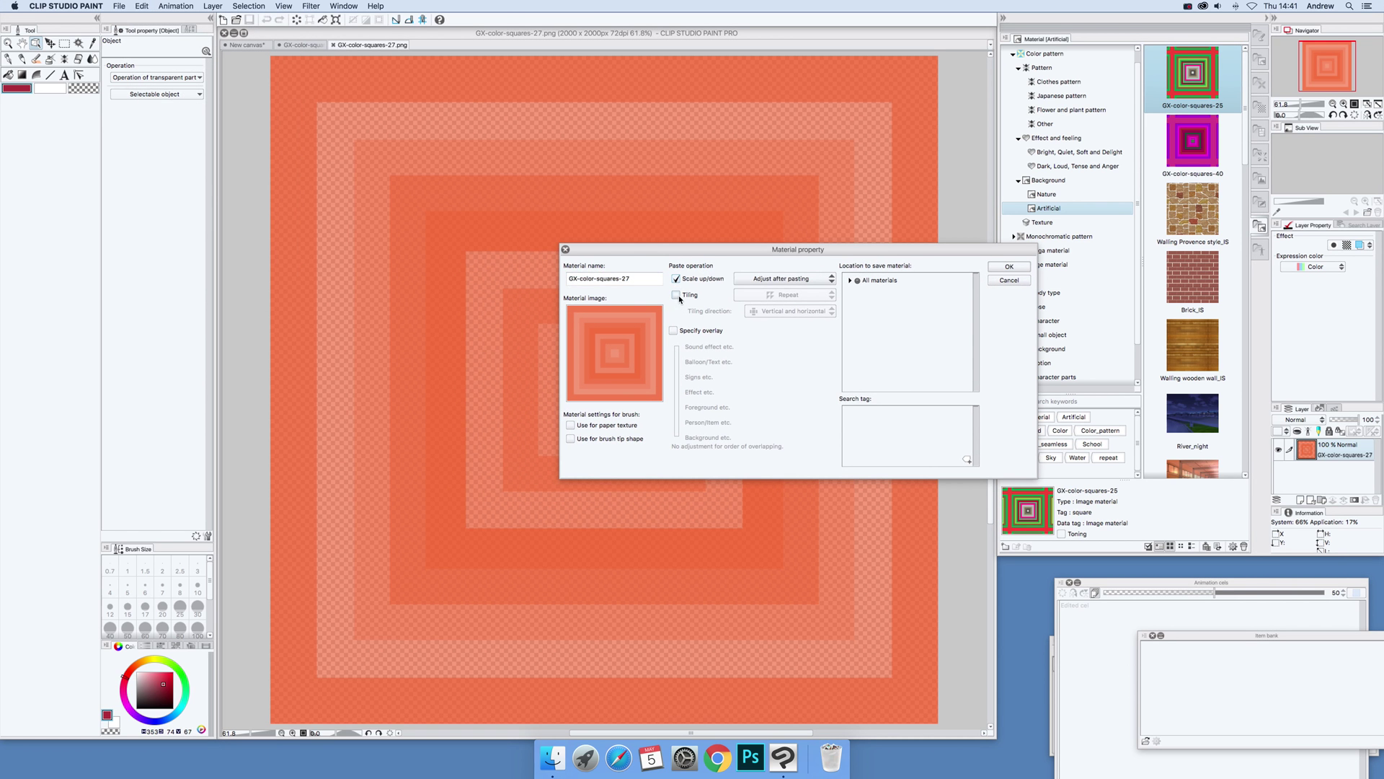
left_click(677, 295)
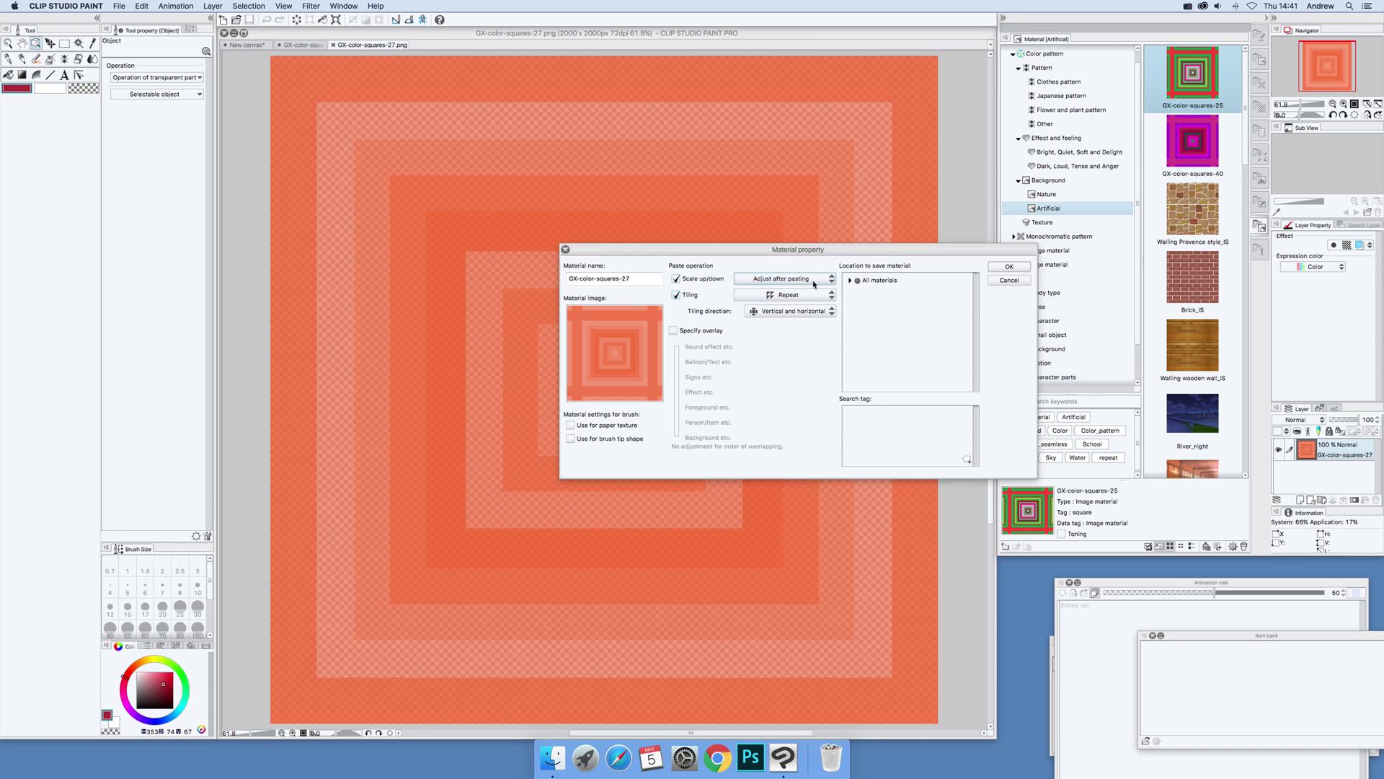
left_click(813, 279)
left_click(788, 263)
Set the save location to Color pattern > Background > Artificial.
left_click(854, 280)
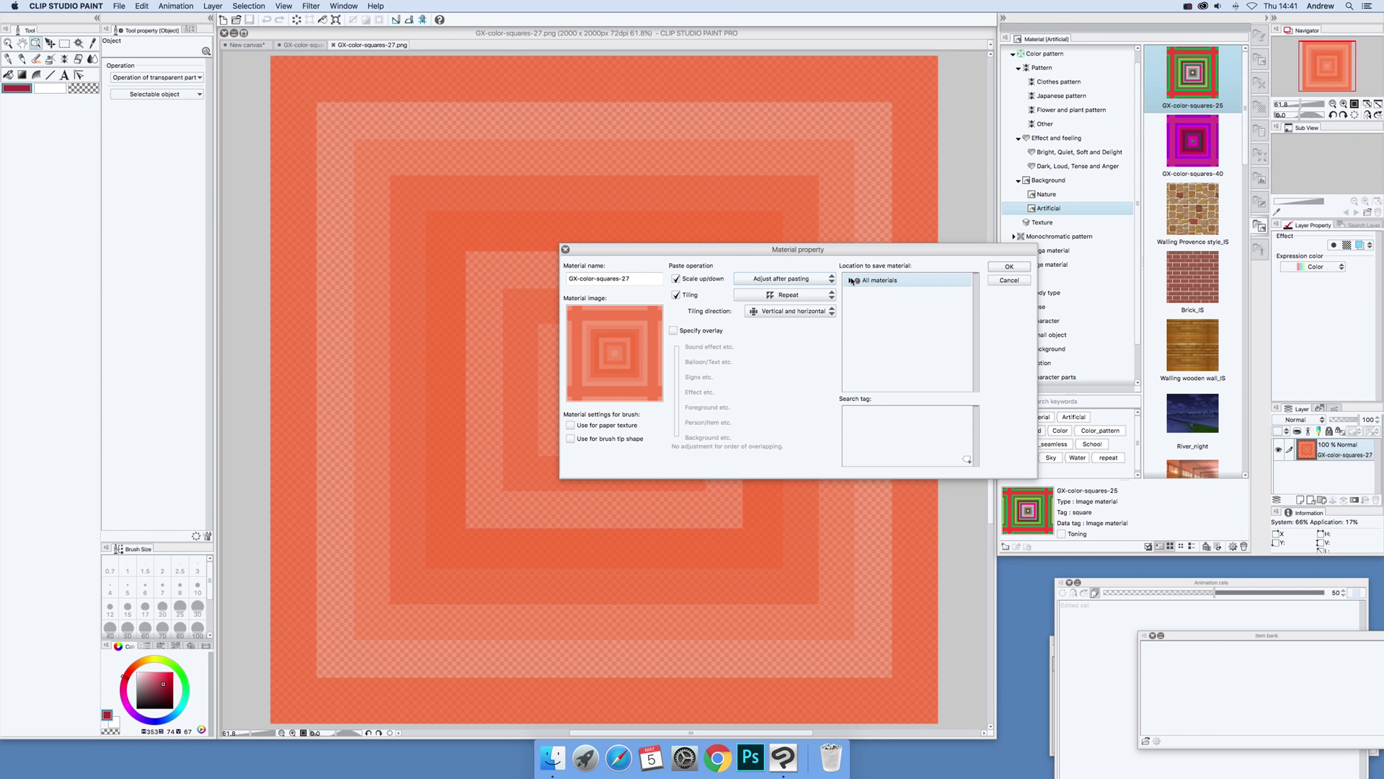
left_click(851, 280)
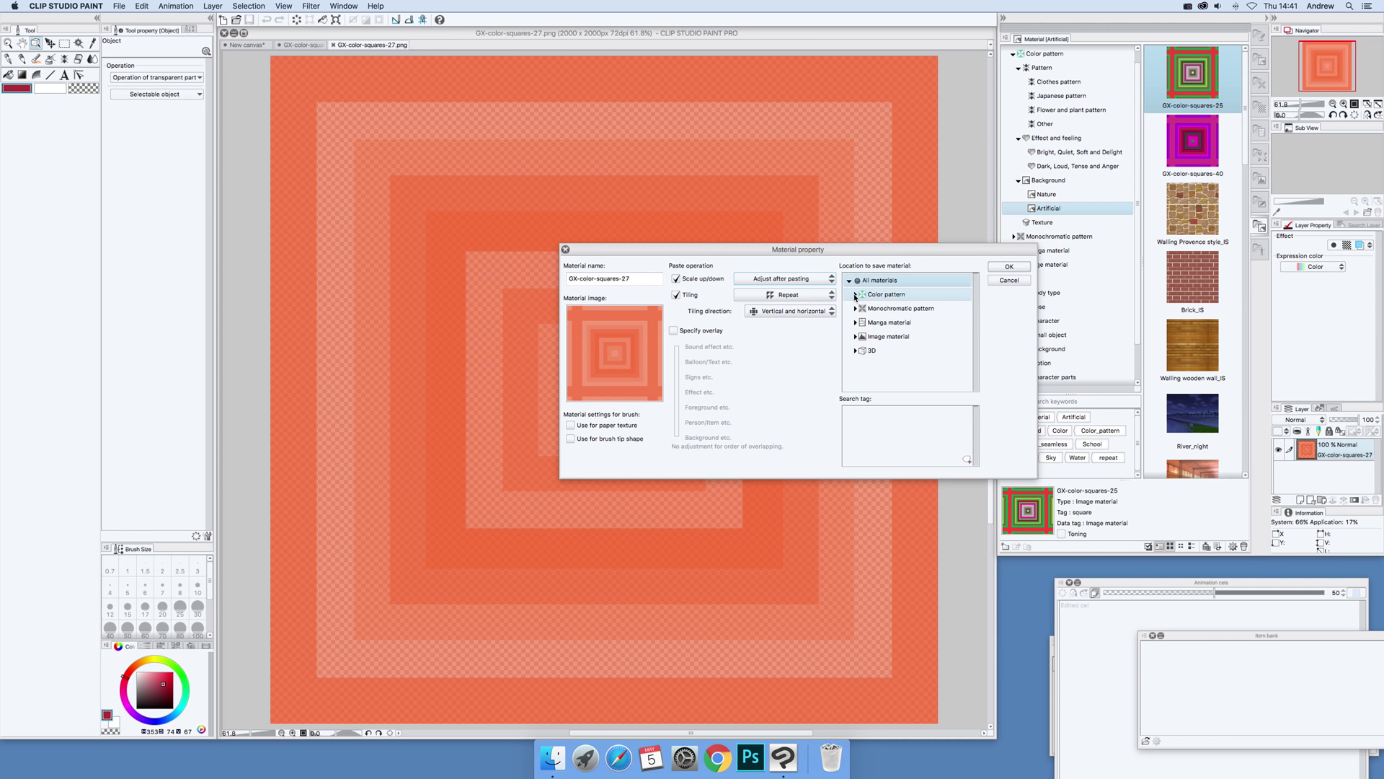
left_click(856, 295)
left_click(862, 336)
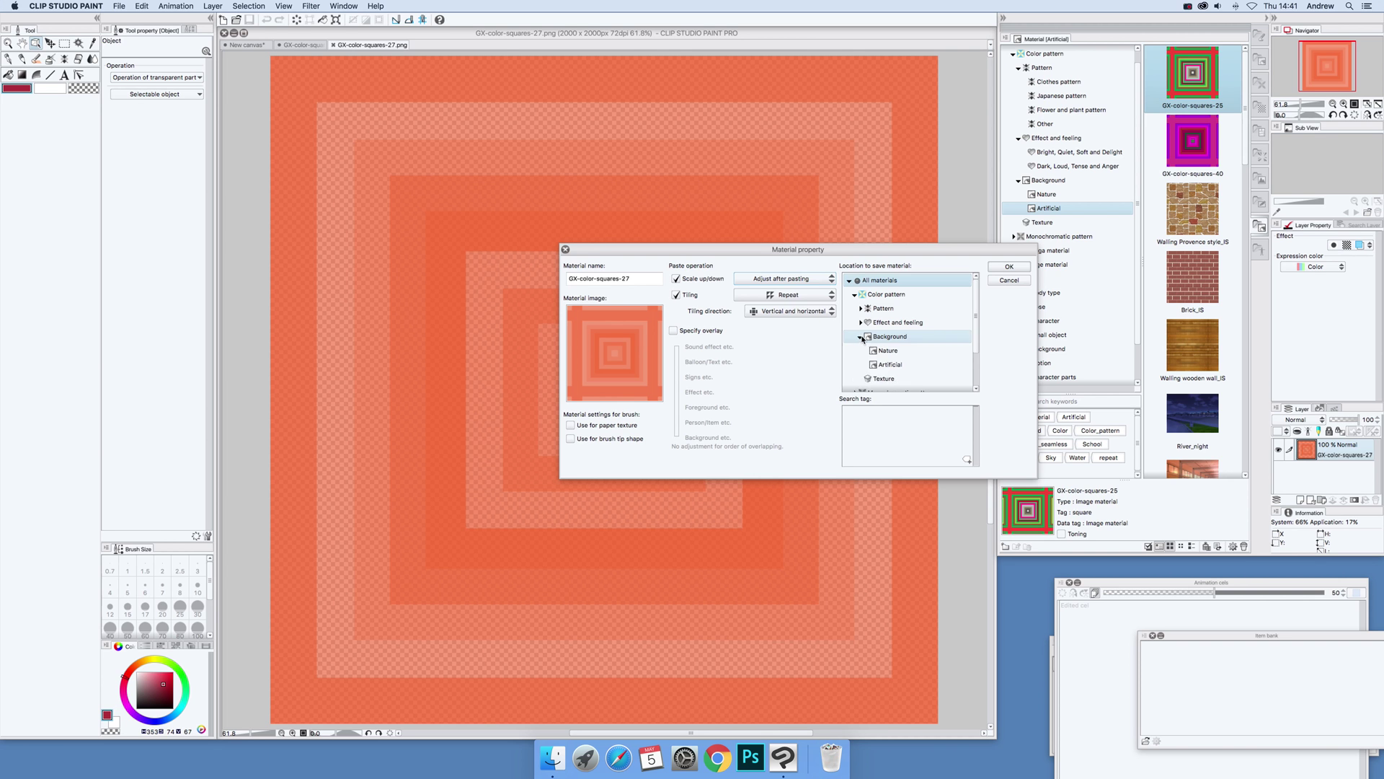
left_click(888, 366)
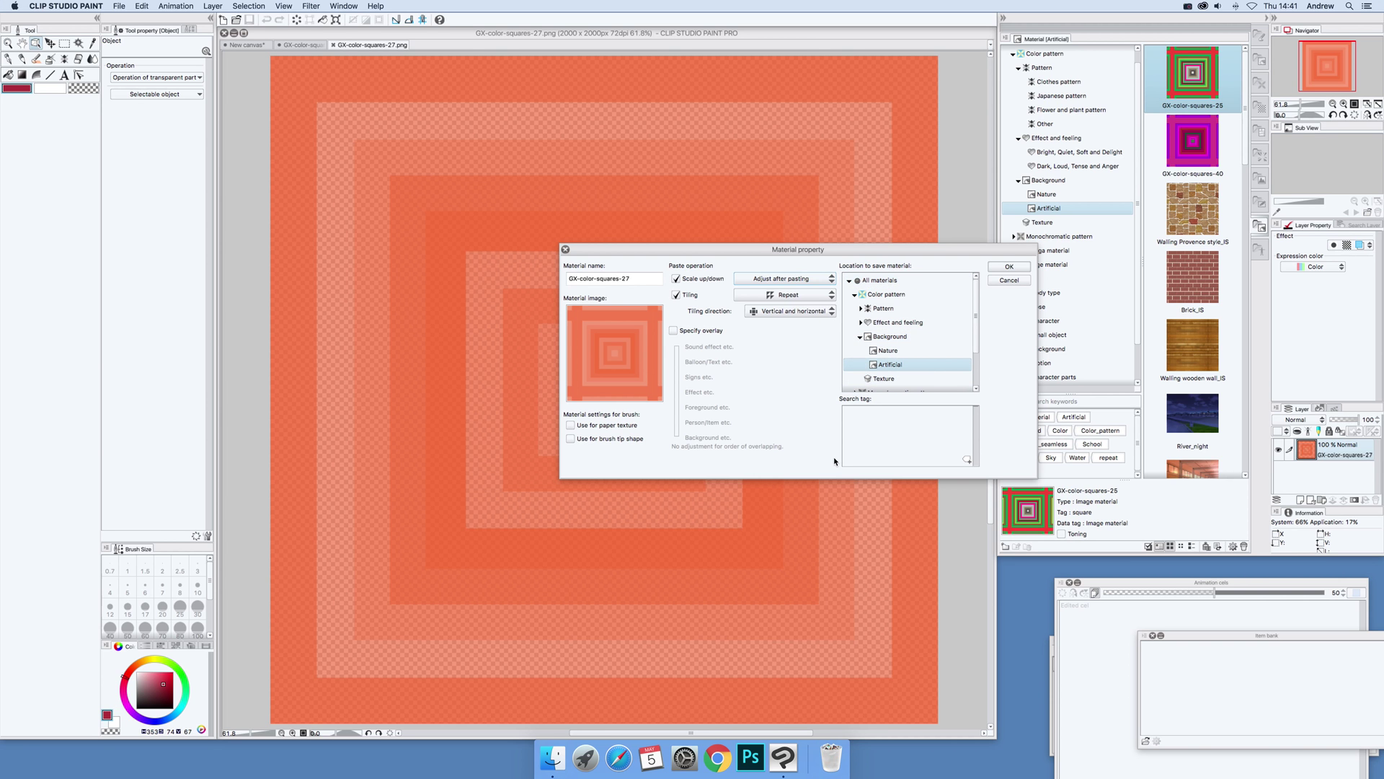
Add the search tag 'square' and confirm the material registration with OK.
left_click(968, 457)
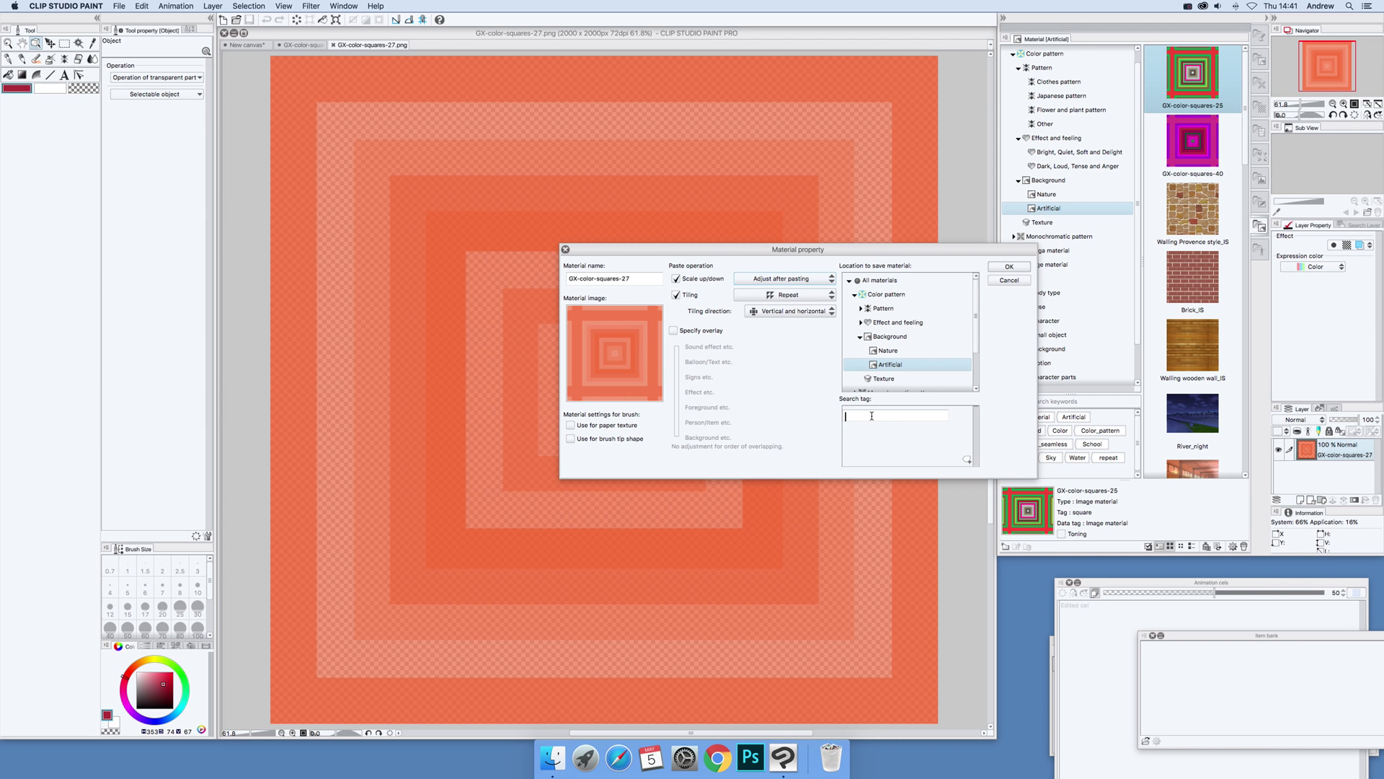
type("squa")
type("e")
key("BackSpace")
type("re")
key("Return")
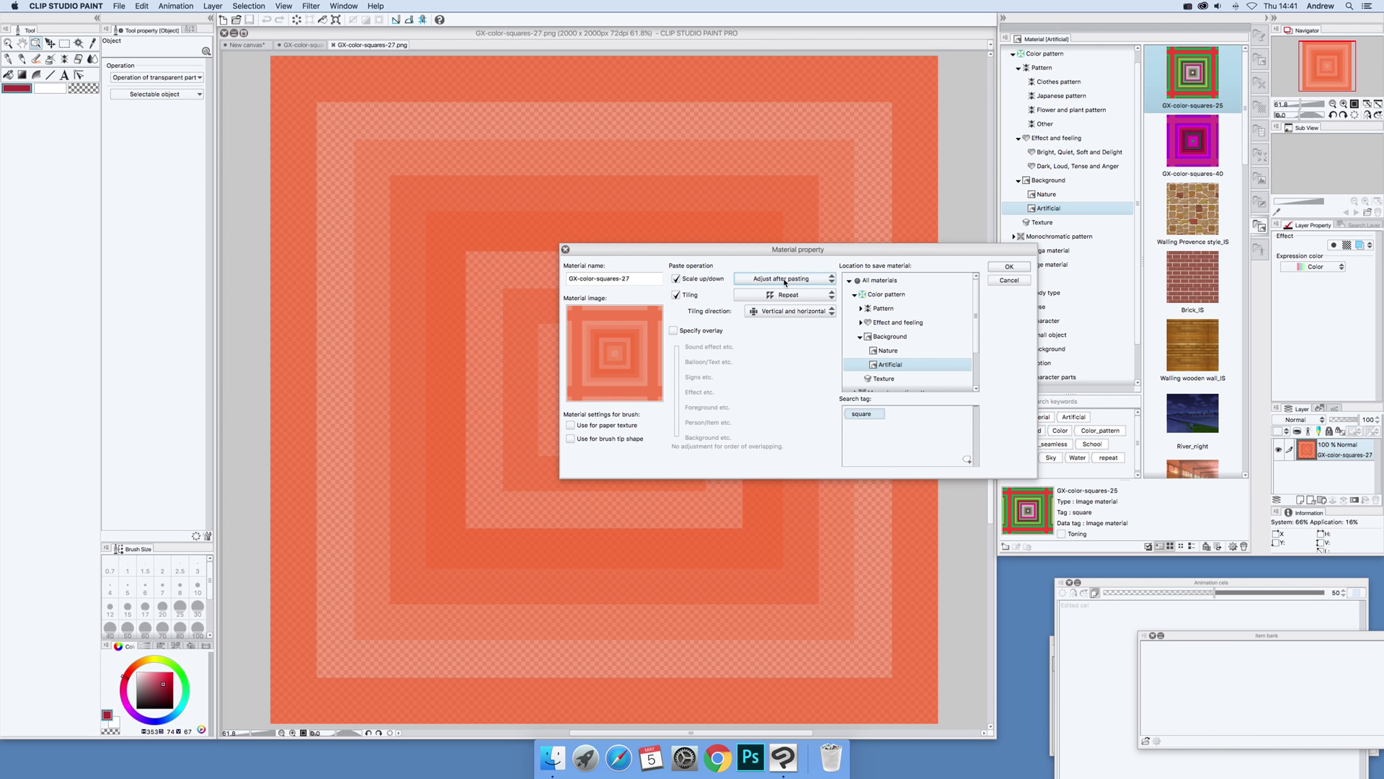
left_click(1005, 267)
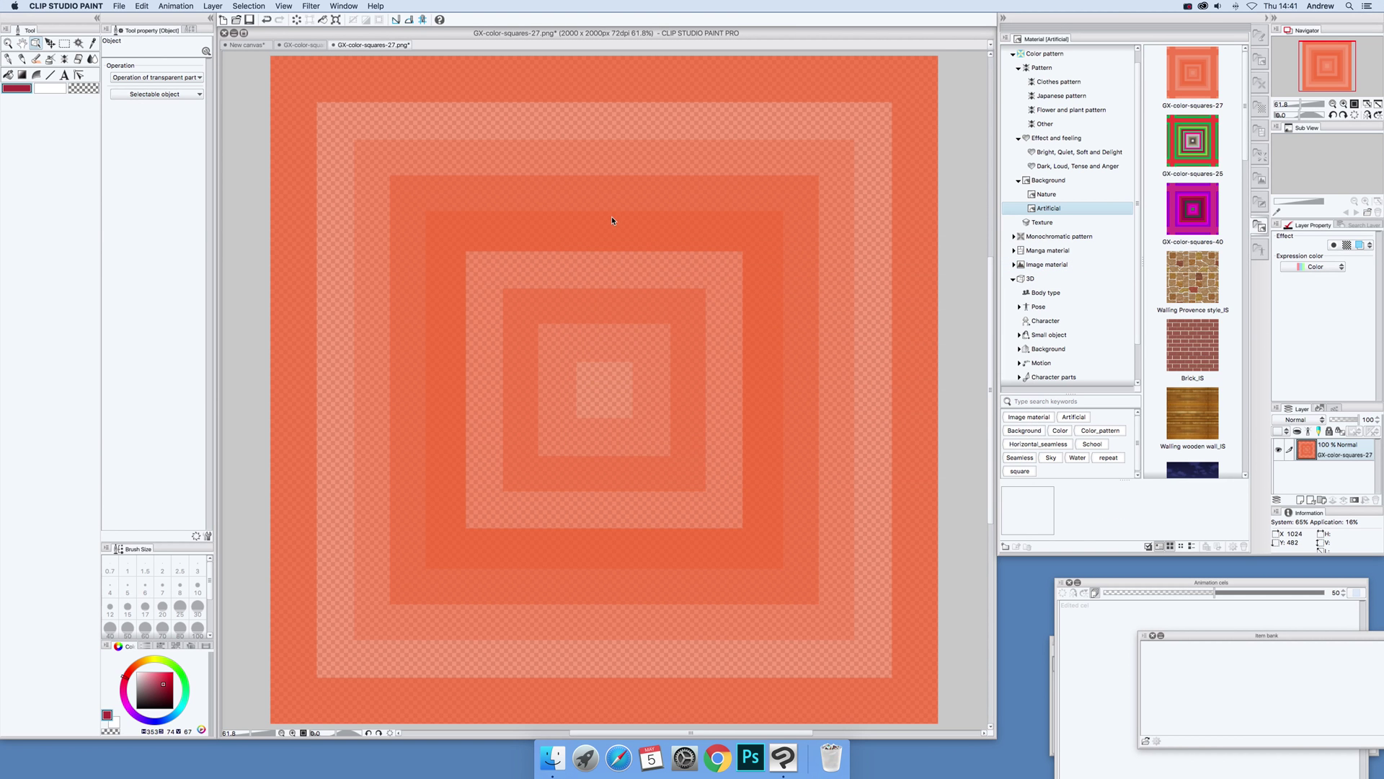
On the New canvas, place GX-color-squares-27, undo it, and select GX-color-squares-25.
left_click(249, 45)
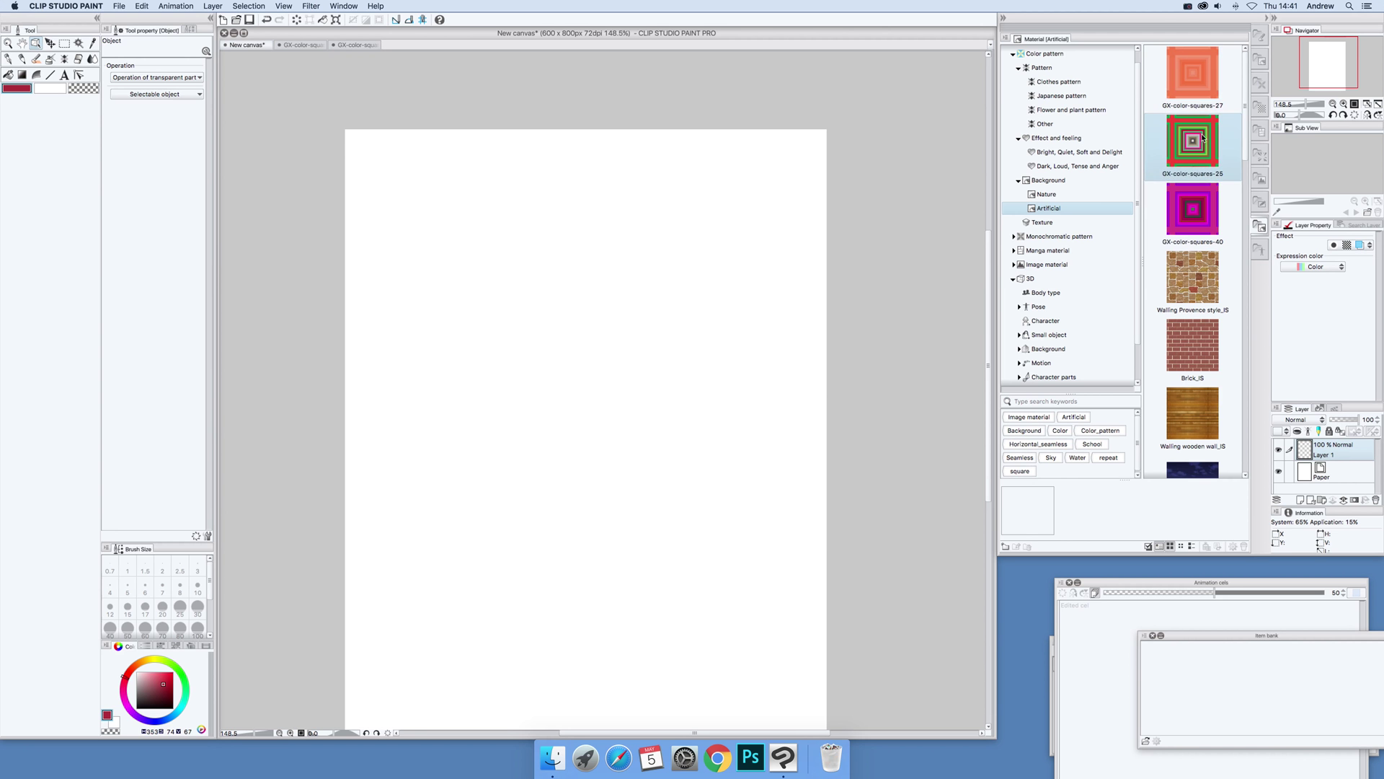
left_click_drag(1193, 77, 541, 269)
left_click(143, 5)
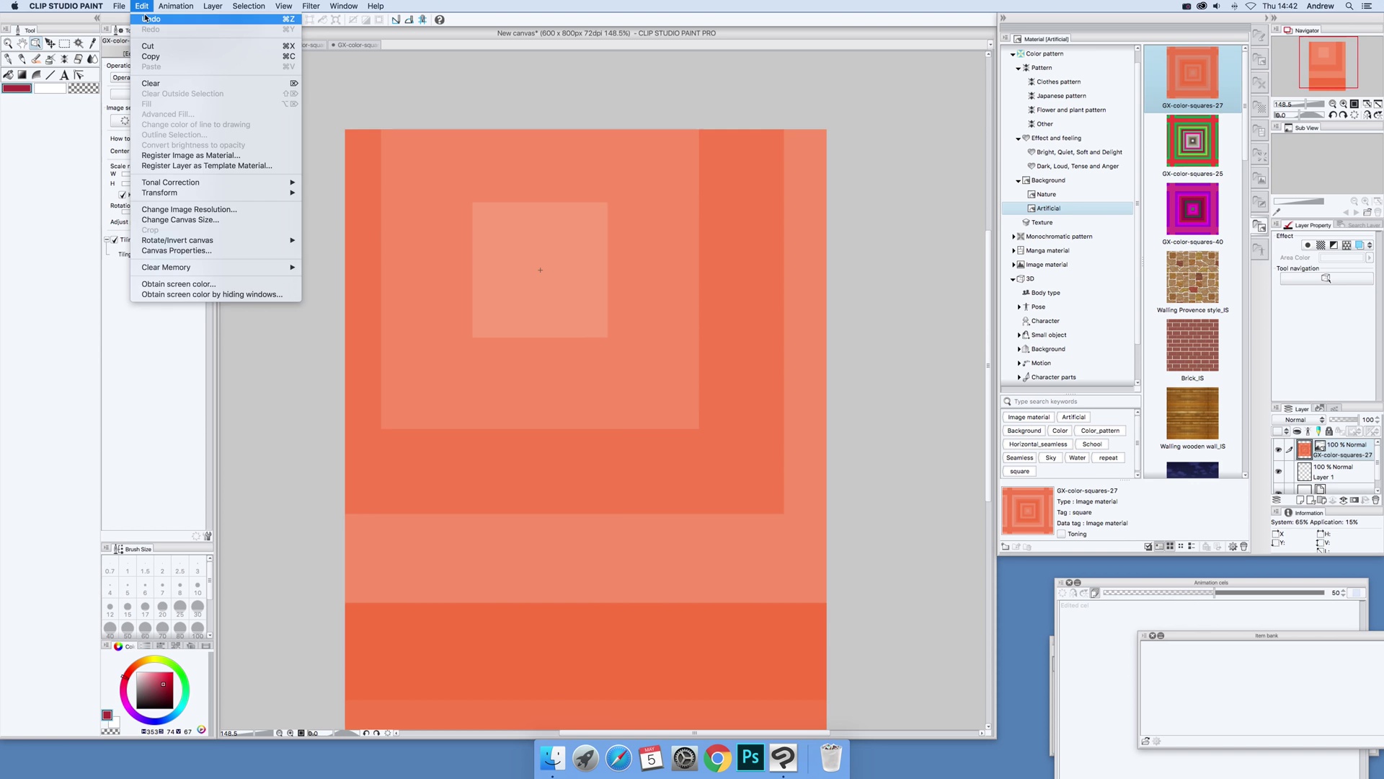
left_click(1179, 152)
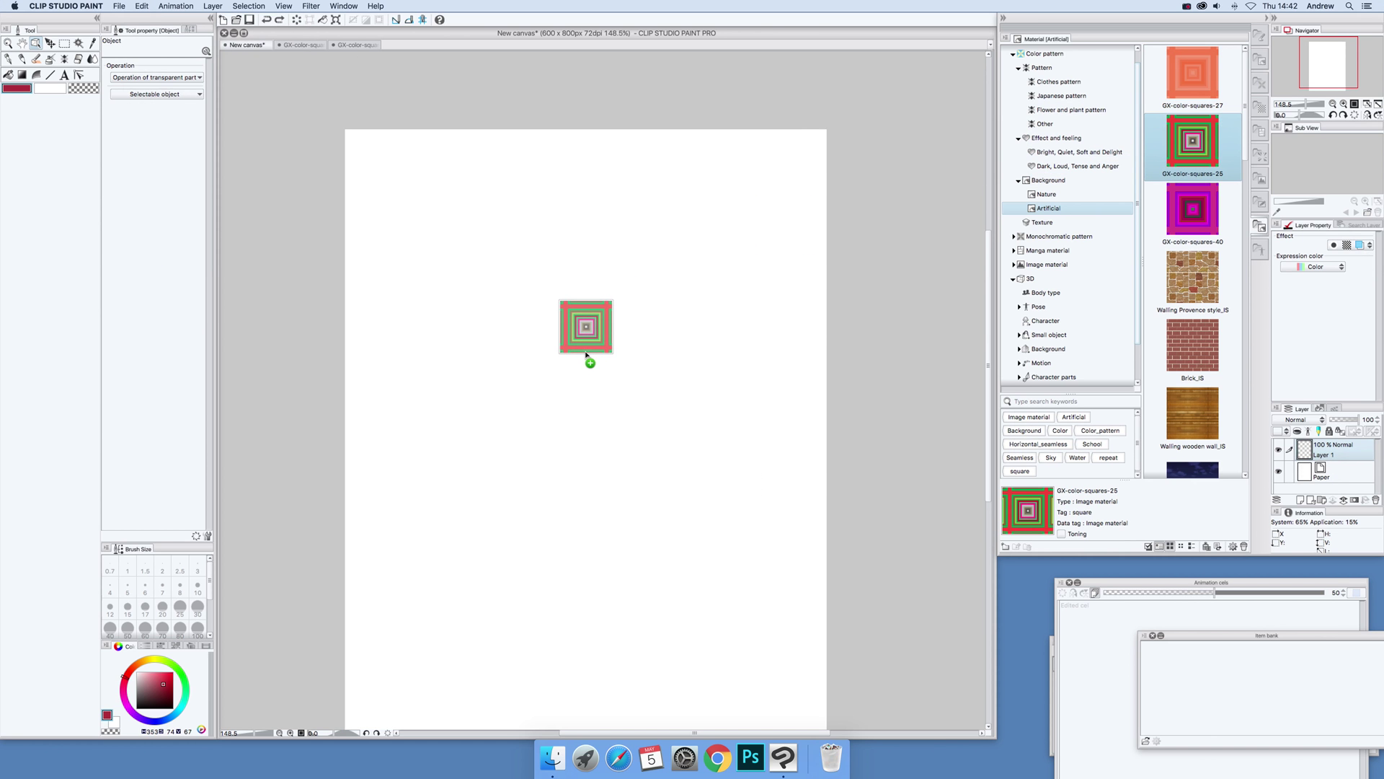
Place GX-color-squares-25, shrink its tiles, and rotate them 47.6° into diamonds.
left_click_drag(1178, 151, 584, 351)
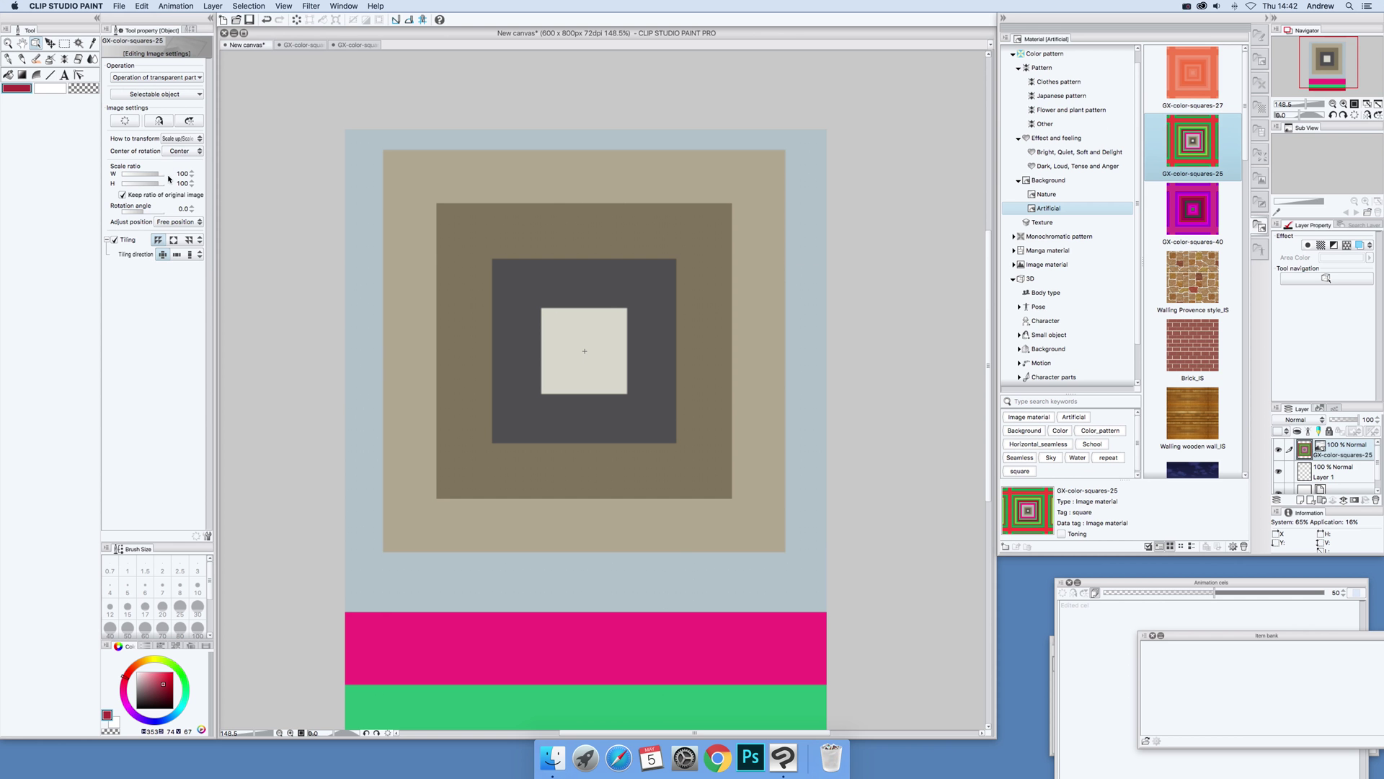
left_click_drag(160, 175, 151, 176)
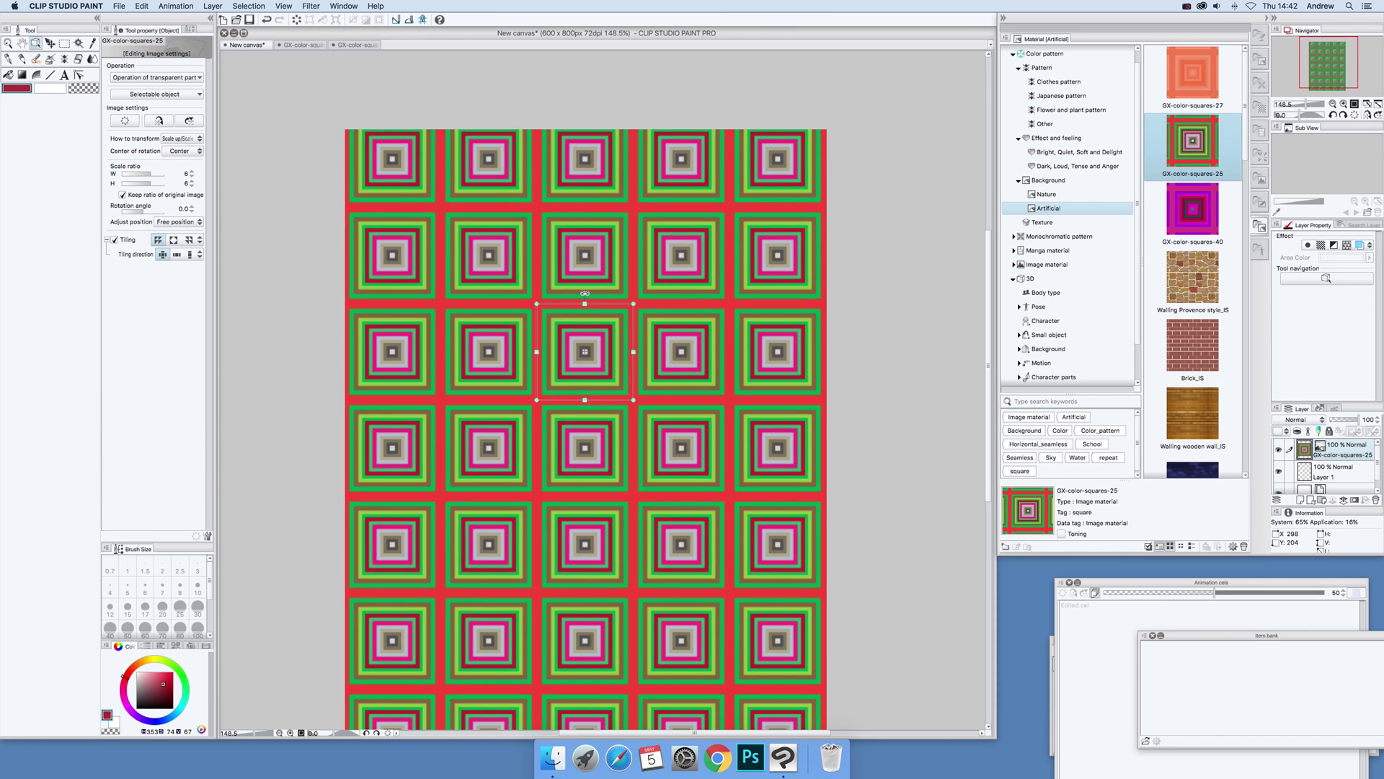
left_click_drag(585, 292, 628, 312)
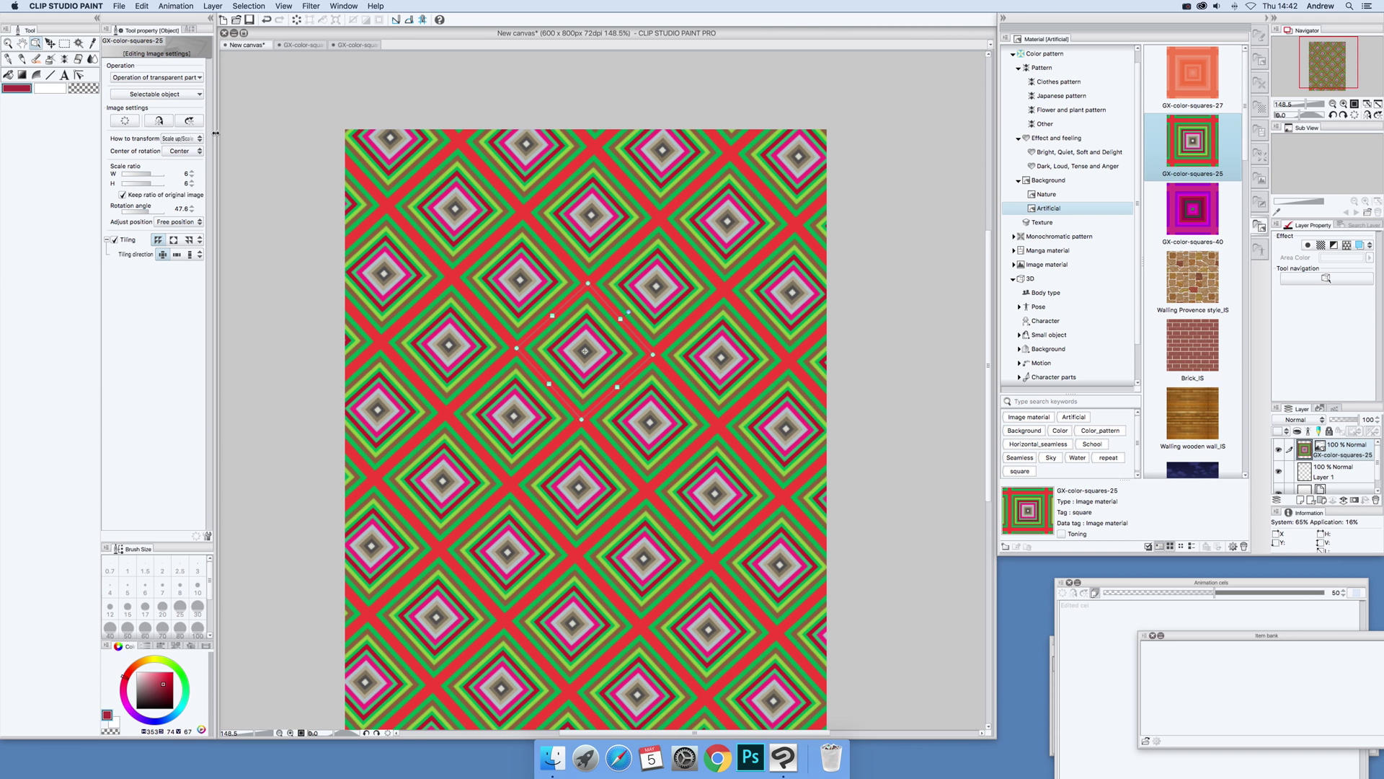
Set the transform mode to Free Transform and skew the tiling toward the top right.
left_click(190, 142)
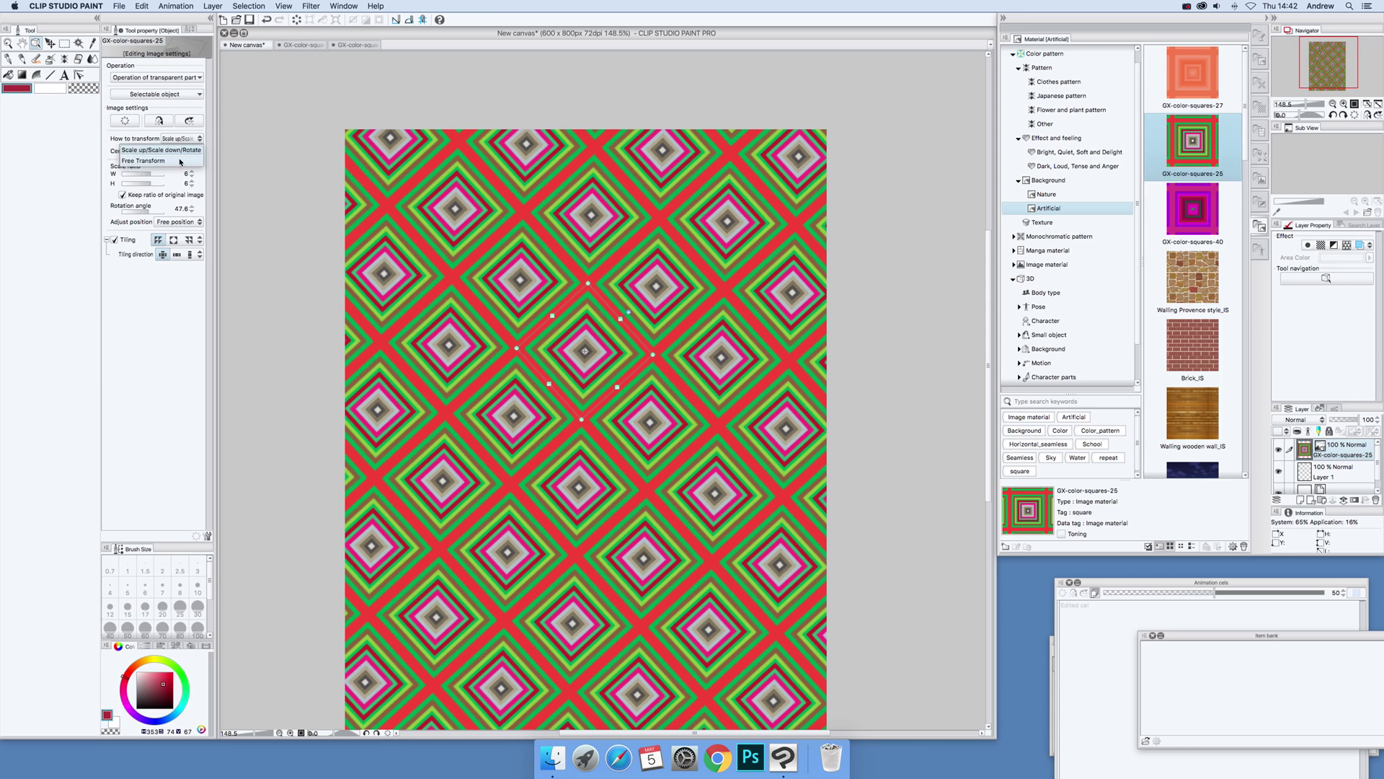
left_click(151, 161)
mouse_move(590, 283)
left_mouse_down()
mouse_move(584, 308)
mouse_move(604, 310)
left_mouse_up()
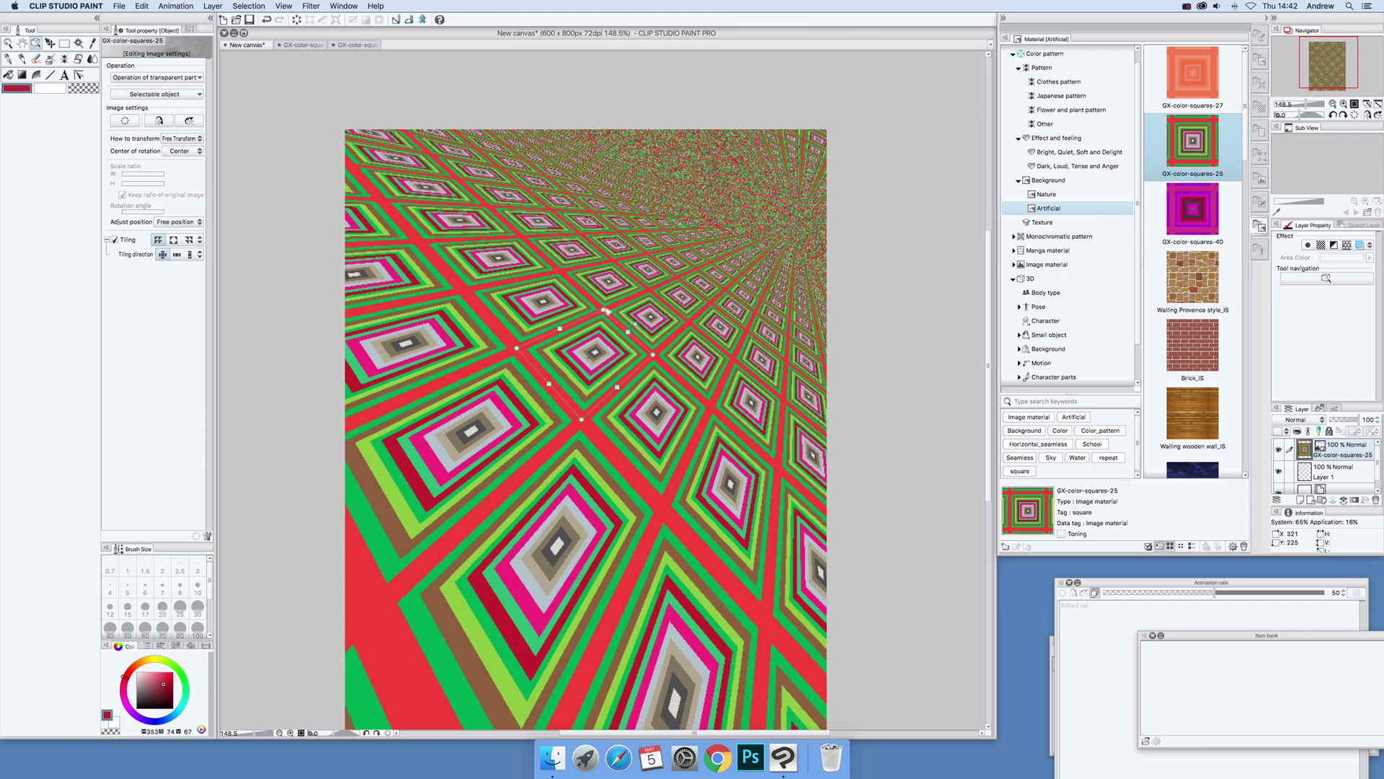
left_click_drag(604, 309, 602, 303)
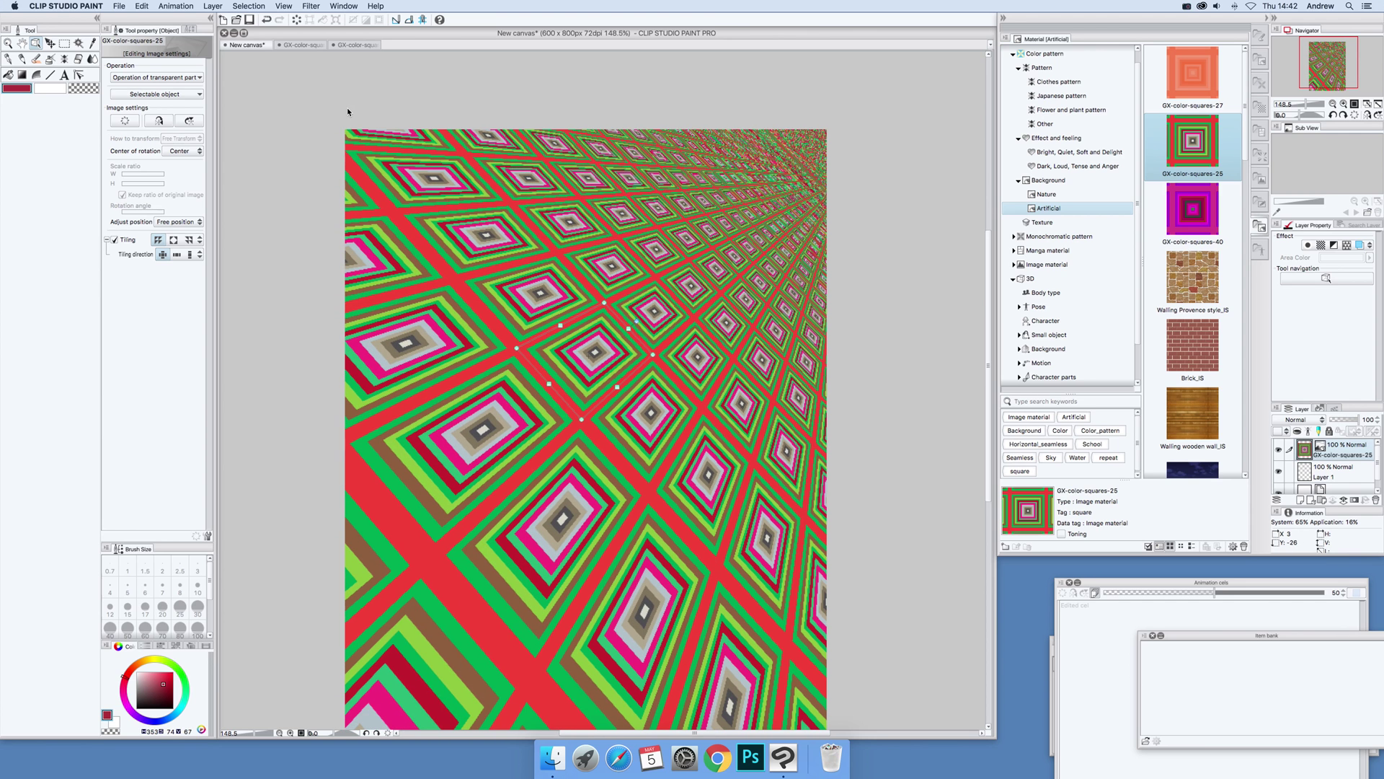
left_click(1186, 6)
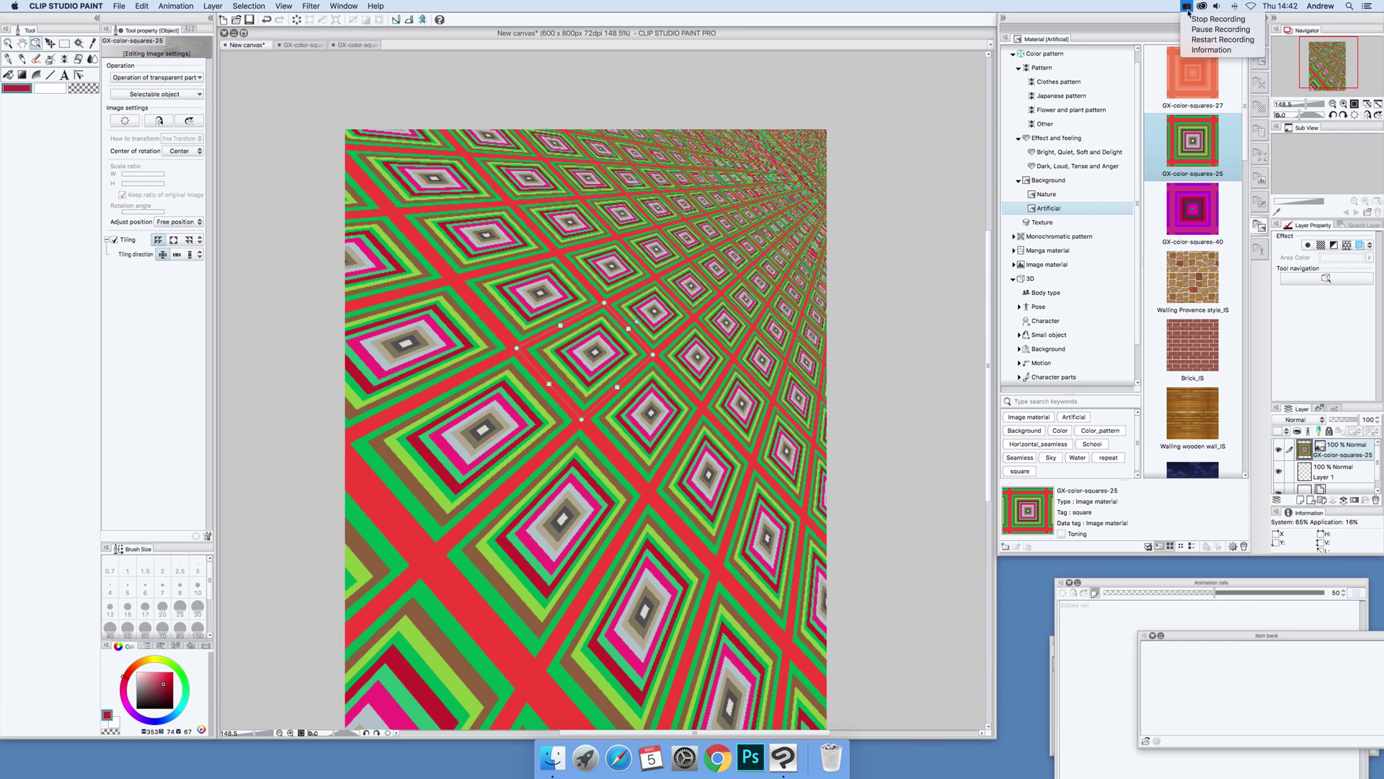